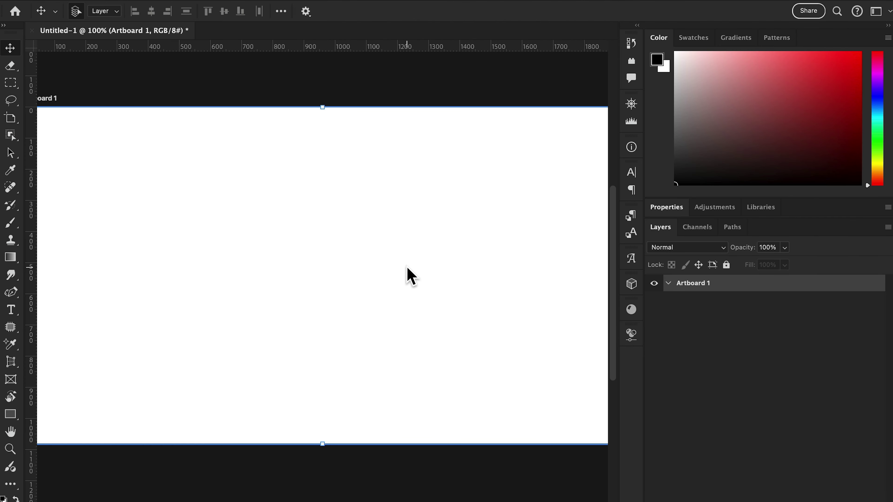
Type black 'DD' text on the artboard.
{"action": "left_click", "coordinate": [11, 310]}
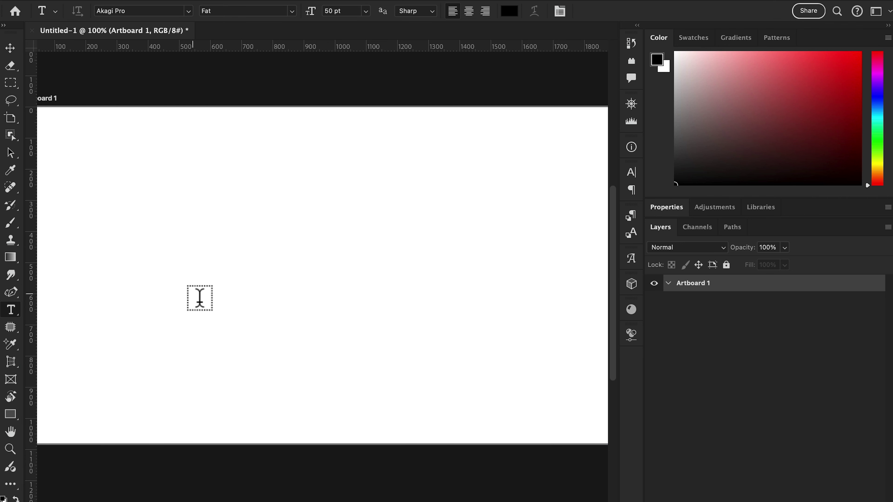
{"action": "left_click", "coordinate": [200, 298]}
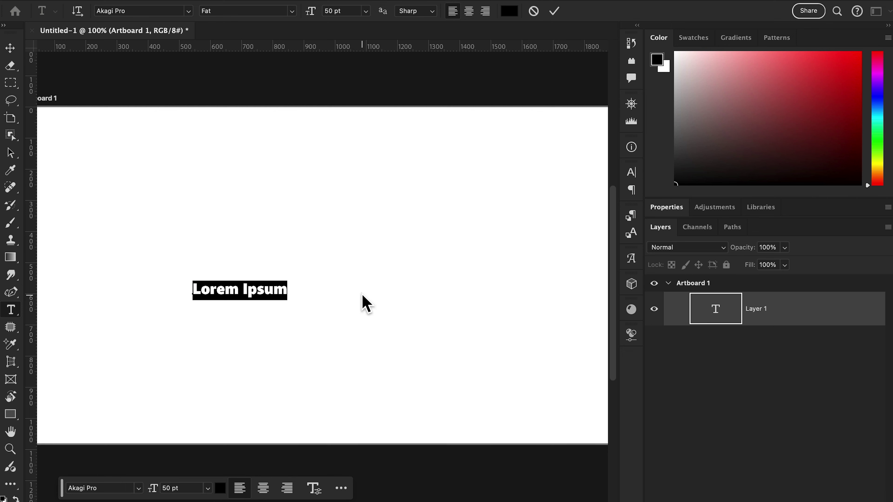
{"action": "type", "text": "DD"}
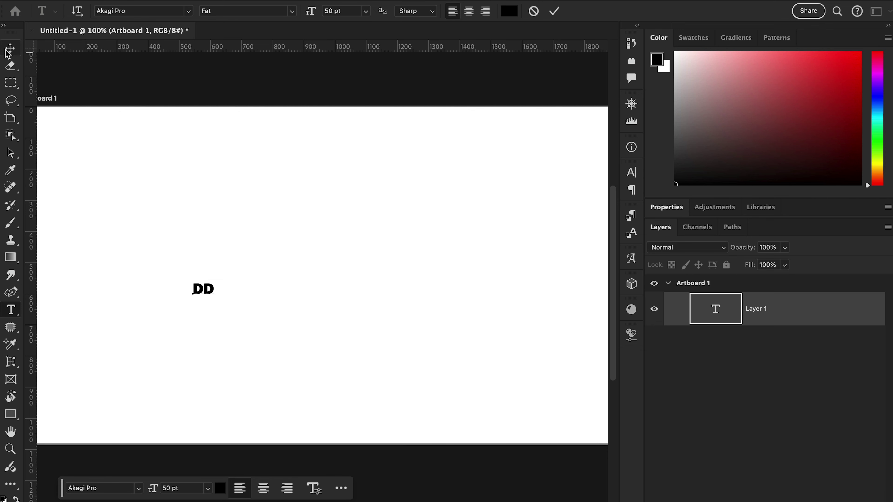
{"action": "left_click", "coordinate": [9, 50]}
Scale the DD text up to about 990 pt and centre it on the artboard.
{"action": "left_click_drag", "start_coordinate": [219, 283], "coordinate": [456, 205]}
{"action": "left_click_drag", "start_coordinate": [372, 219], "coordinate": [222, 366]}
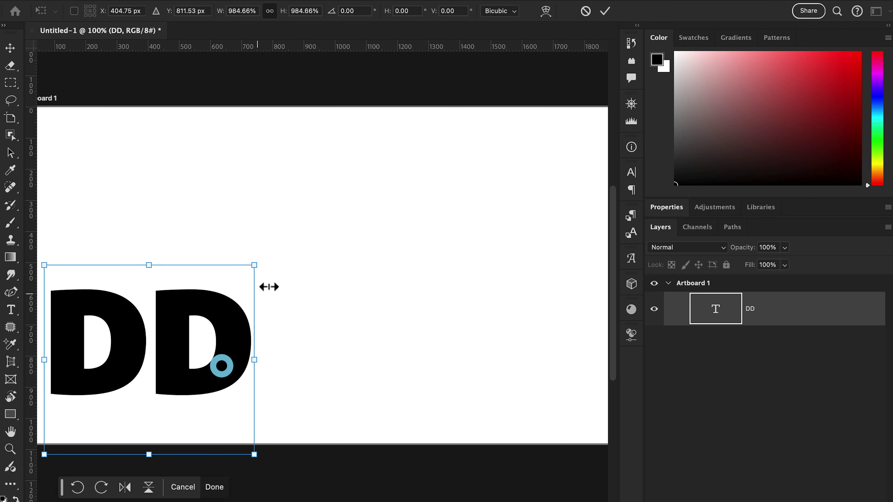
{"action": "left_click_drag", "start_coordinate": [265, 275], "coordinate": [542, 163]}
{"action": "left_click_drag", "start_coordinate": [450, 299], "coordinate": [476, 309]}
{"action": "double_click", "coordinate": [476, 309]}
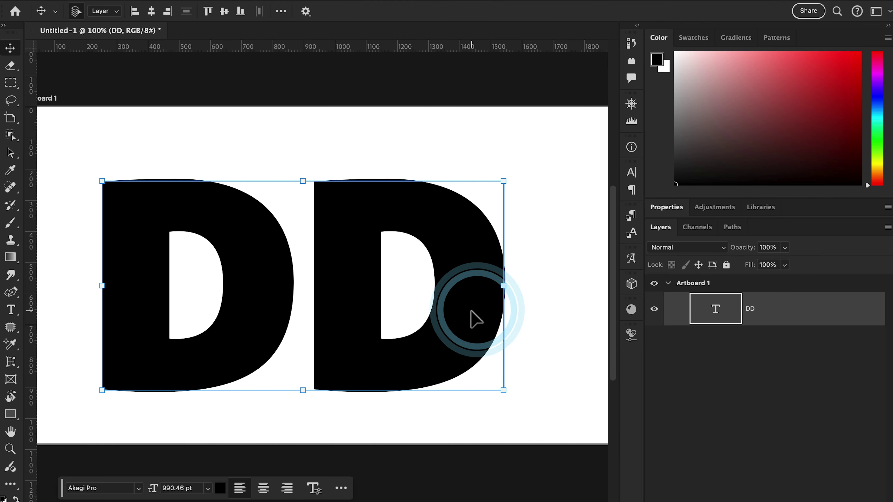
Keep DD in Akagi Pro Fat and enlarge it to about 111%, nudging it centred.
{"action": "left_click", "coordinate": [128, 489]}
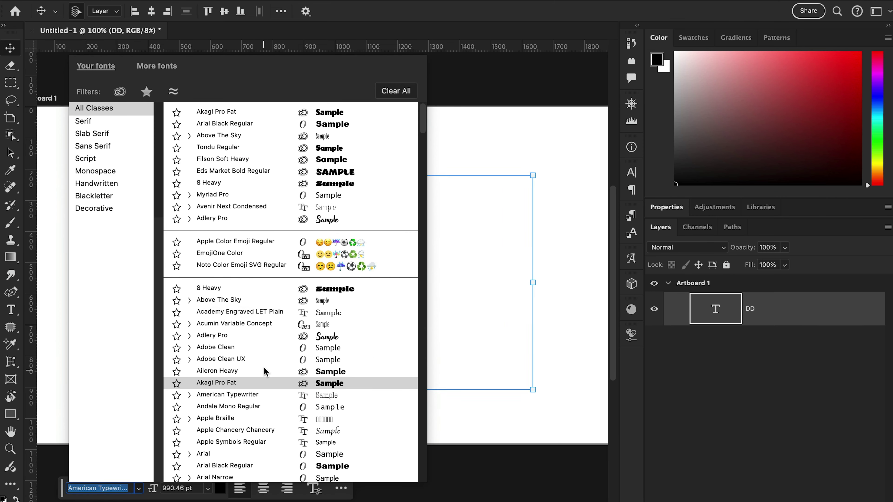
{"action": "left_click", "coordinate": [267, 383]}
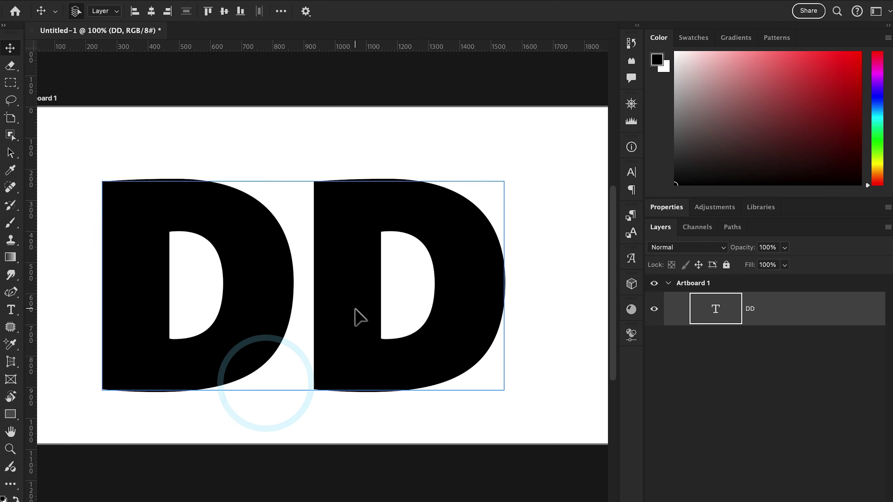
{"action": "mouse_move", "coordinate": [358, 315]}
{"action": "left_mouse_down"}
{"action": "mouse_move", "coordinate": [375, 315]}
{"action": "mouse_move", "coordinate": [364, 304]}
{"action": "left_mouse_up"}
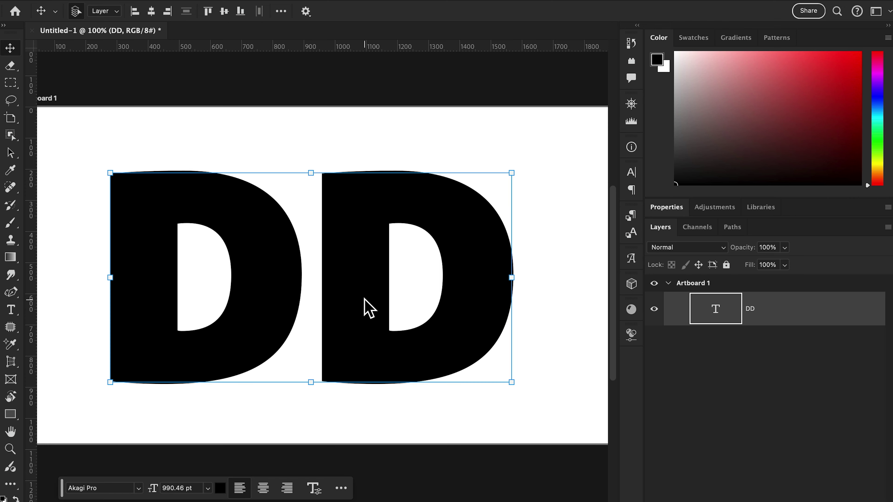
{"action": "left_click", "coordinate": [313, 173]}
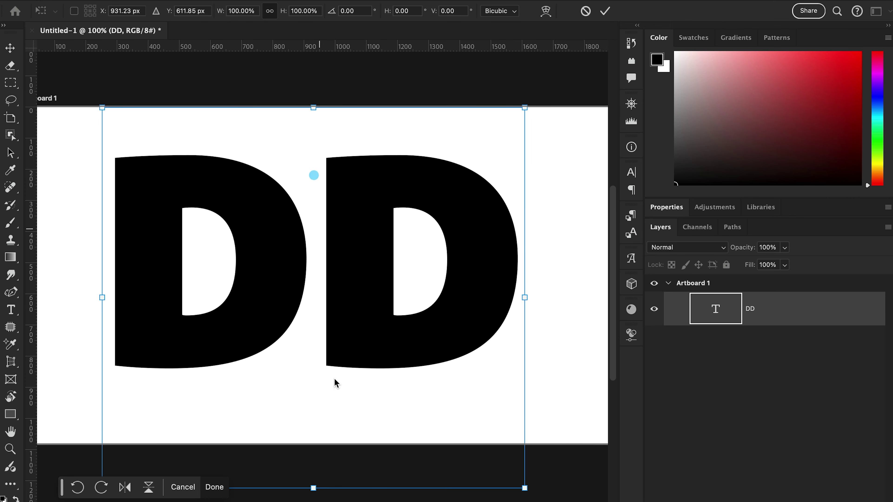
{"action": "left_click_drag", "start_coordinate": [322, 488], "coordinate": [322, 501]}
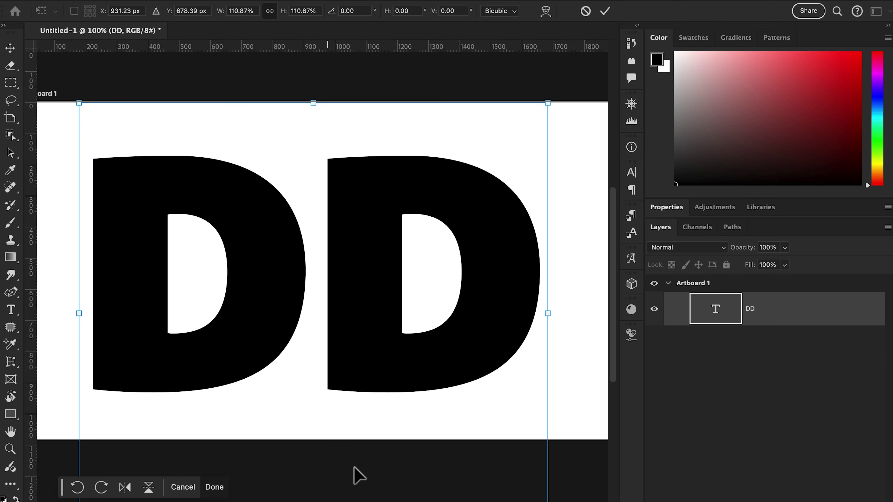
{"action": "left_click_drag", "start_coordinate": [389, 299], "coordinate": [386, 298]}
{"action": "key", "text": "Return"}
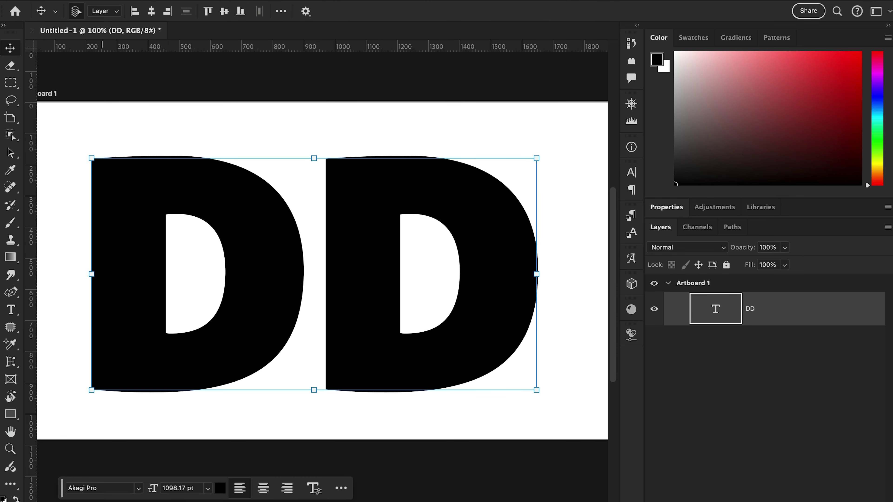
Export the artboard as a JPG named 'Golden Shiny Text' into Documents.
{"action": "left_click", "coordinate": [105, 1]}
{"action": "mouse_move", "coordinate": [197, 176]}
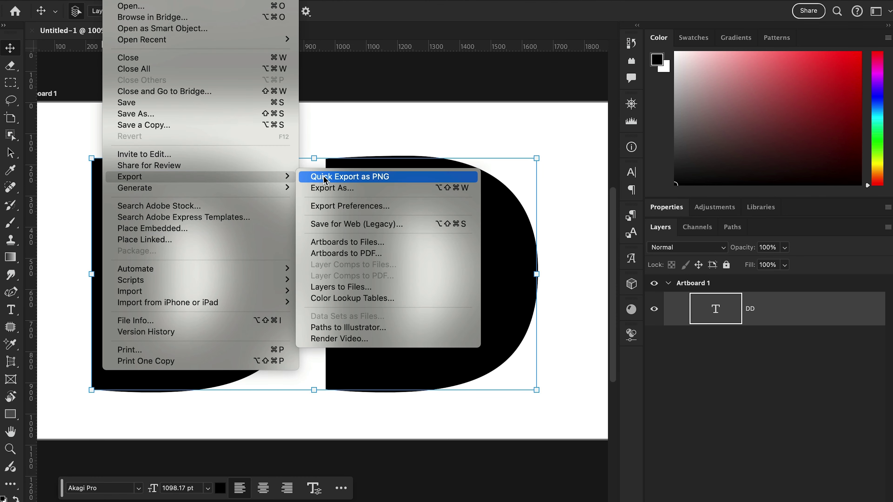
{"action": "left_click", "coordinate": [332, 188]}
{"action": "key", "text": "Return"}
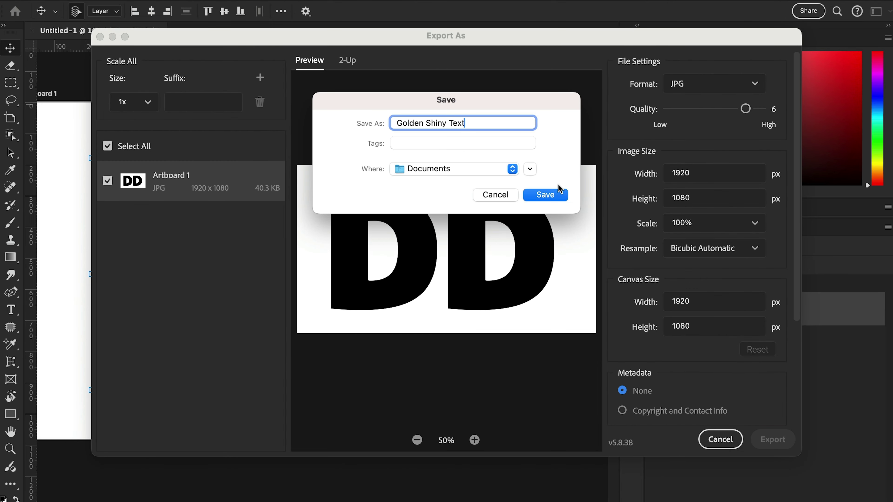
{"action": "left_click", "coordinate": [559, 193]}
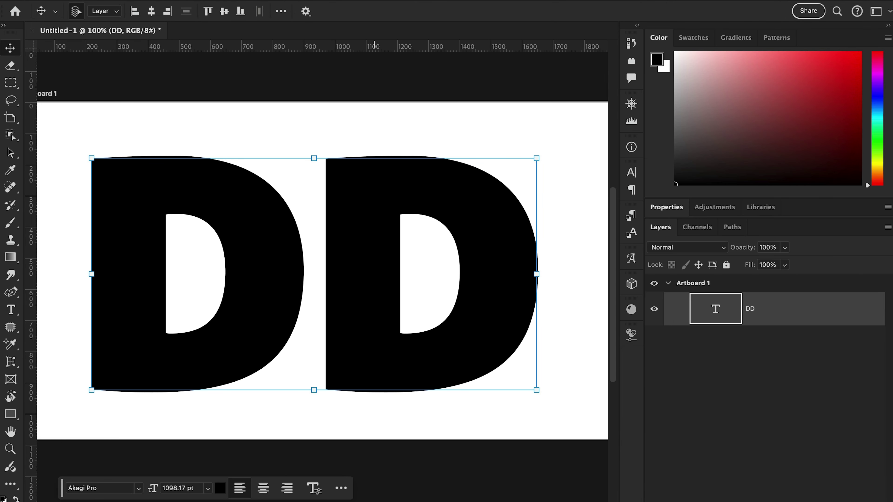
{"action": "left_click", "coordinate": [289, 493]}
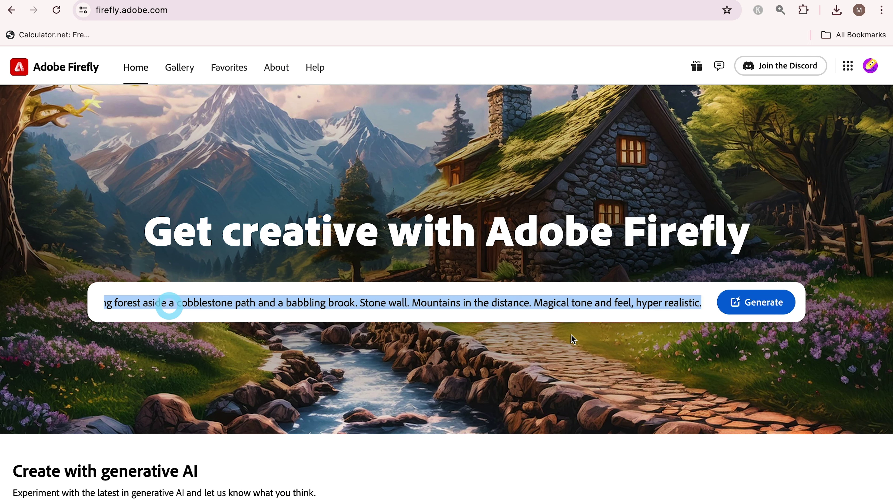
Open Text to image and enter the prompt 'Golden Crytsal; Isolated on white background'.
{"action": "left_click", "coordinate": [753, 304]}
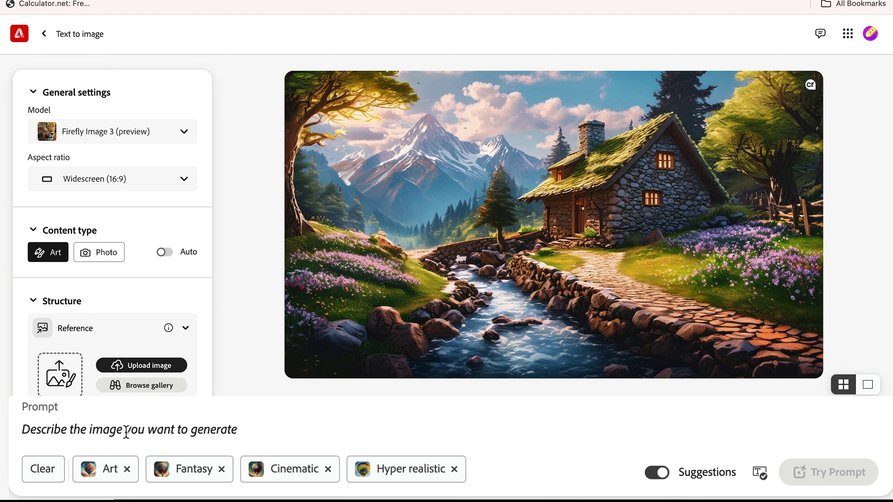
{"action": "left_click", "coordinate": [126, 462]}
{"action": "type", "text": "Golden Crytsal"}
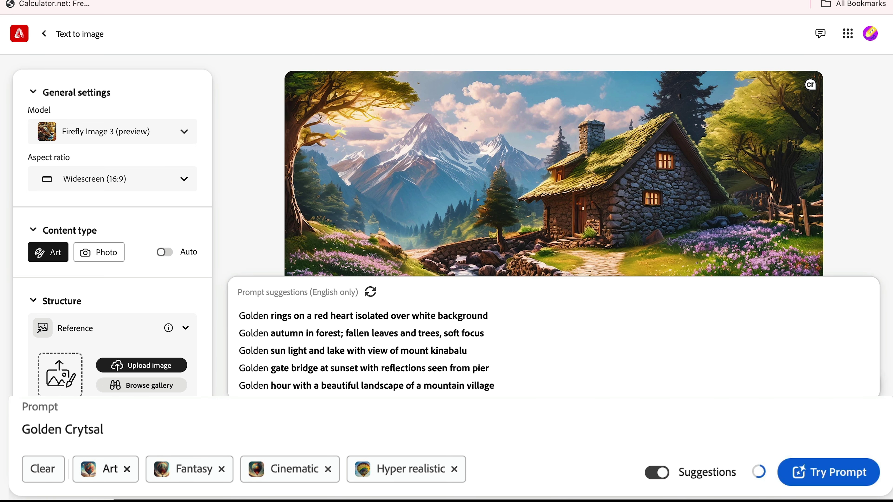
{"action": "type", "text": "; Isolated on "}
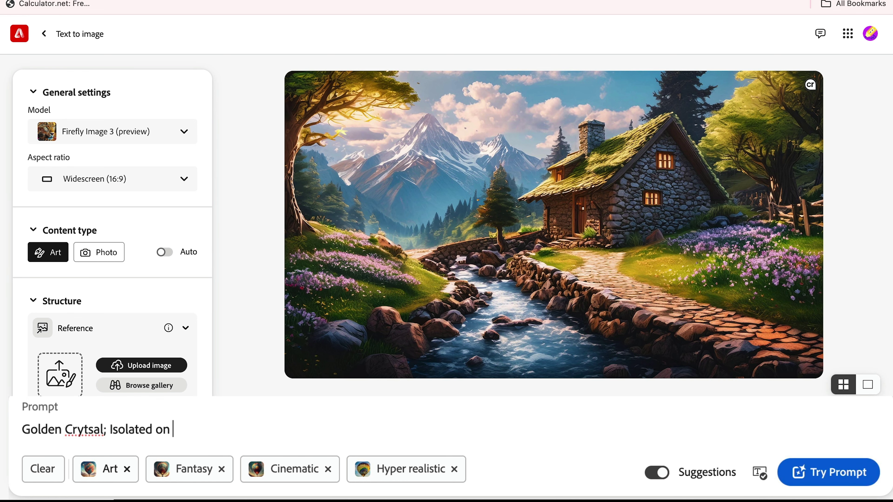
{"action": "type", "text": "white background"}
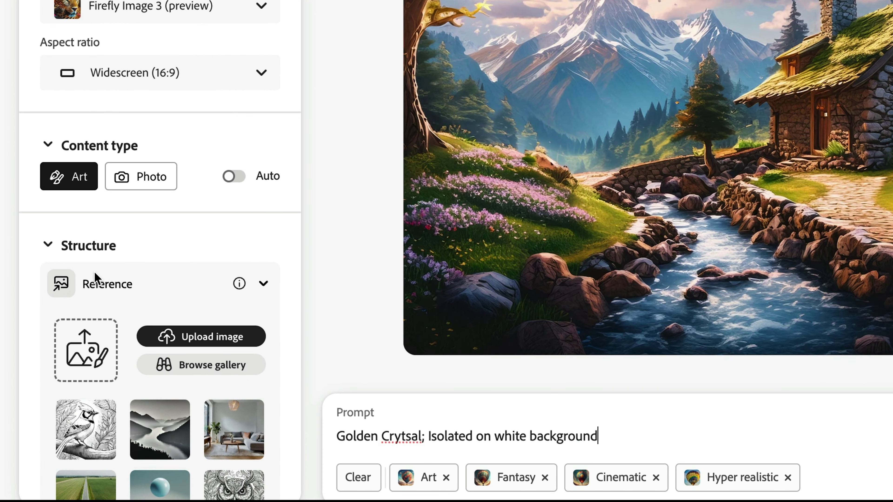
Add the 3d effect from the Themes group to the styles.
{"action": "scroll", "coordinate": [142, 346], "scroll_direction": "down", "scroll_amount": 15}
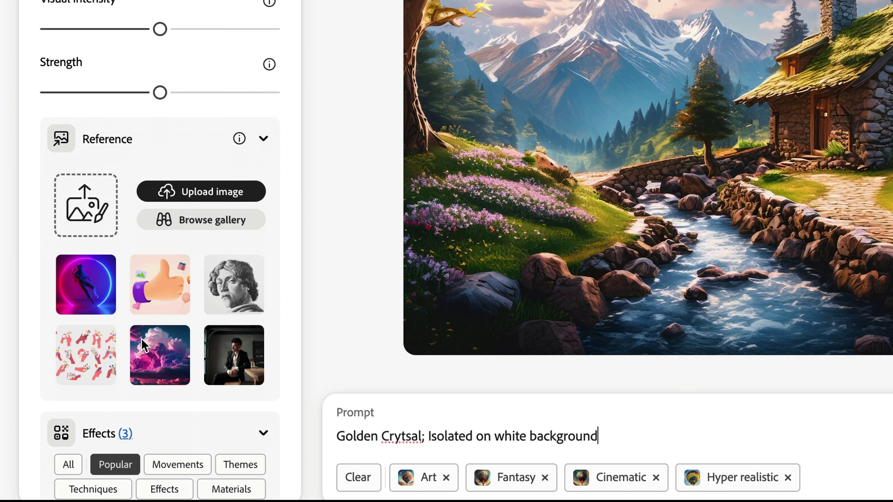
{"action": "scroll", "coordinate": [142, 346], "scroll_direction": "down", "scroll_amount": 5}
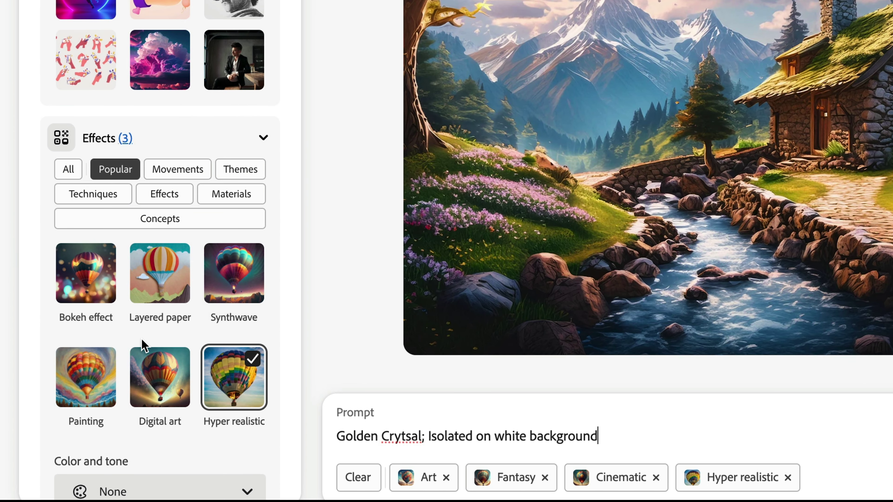
{"action": "scroll", "coordinate": [143, 346], "scroll_direction": "down", "scroll_amount": 4}
{"action": "left_click", "coordinate": [240, 40]}
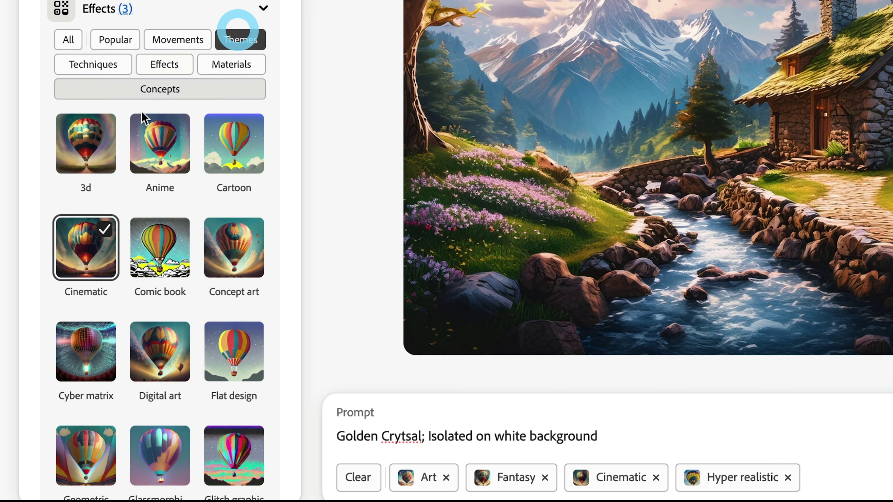
{"action": "left_click", "coordinate": [94, 156]}
Set the lighting to Studio light.
{"action": "scroll", "coordinate": [214, 260], "scroll_direction": "down", "scroll_amount": 10}
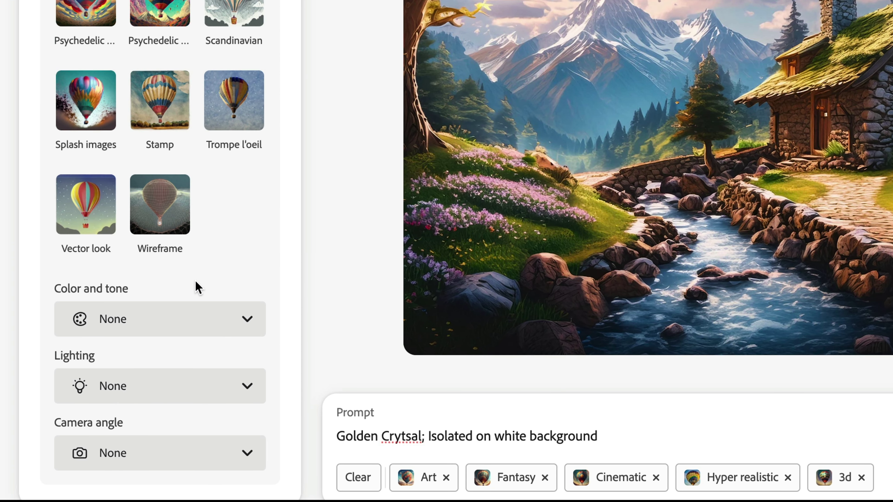
{"action": "left_click", "coordinate": [129, 399]}
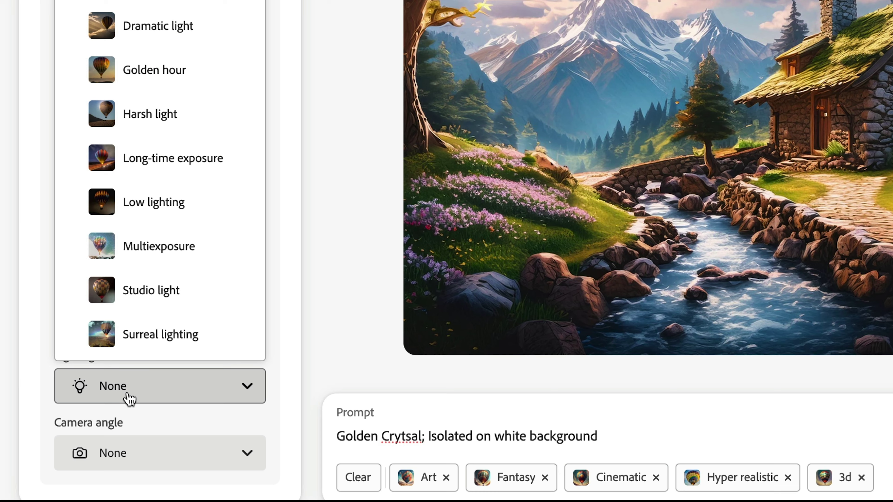
{"action": "left_click", "coordinate": [155, 302]}
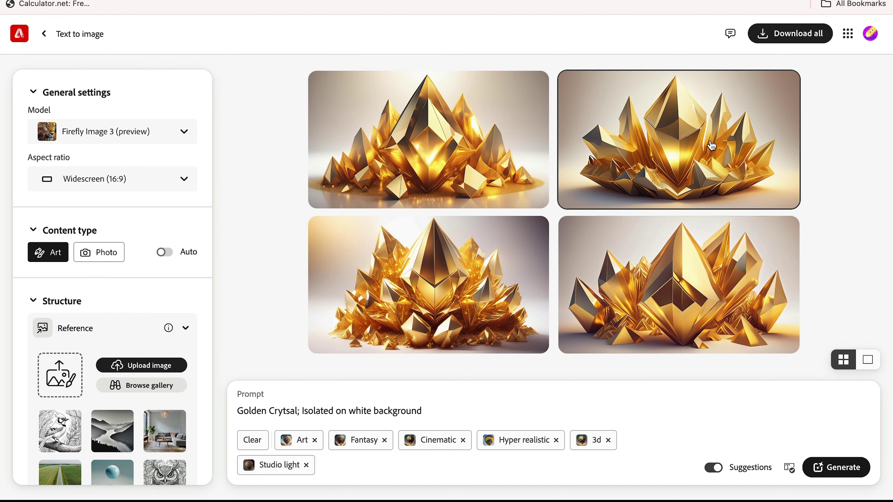
View the top-right golden crystal result full size.
{"action": "left_click", "coordinate": [701, 149]}
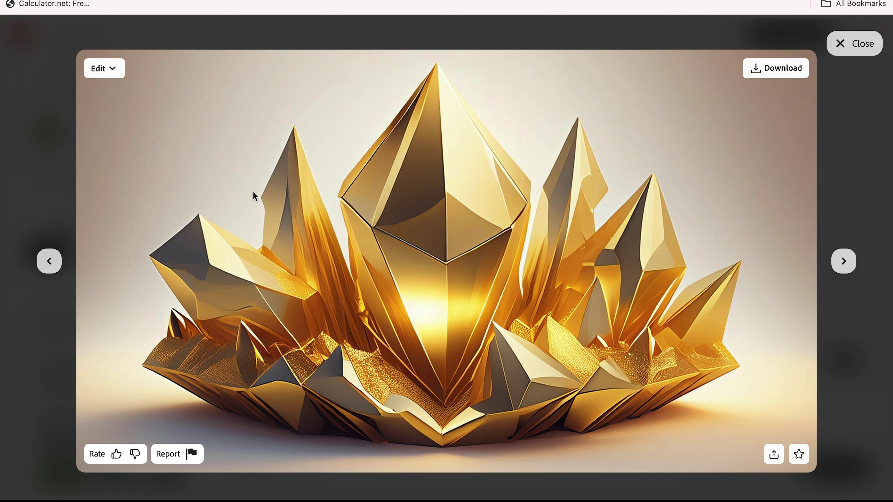
Run Generate similar on the viewed crystal image and return to the new four-image grid.
{"action": "left_click", "coordinate": [114, 74]}
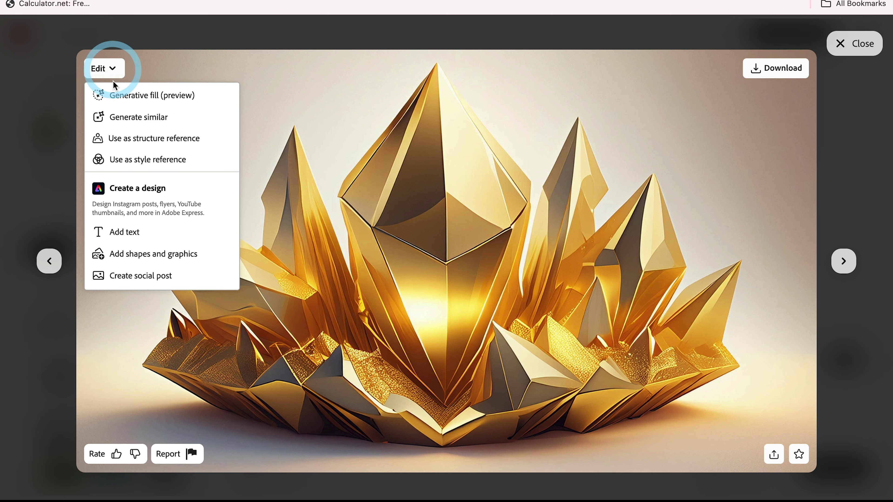
{"action": "left_click", "coordinate": [122, 120]}
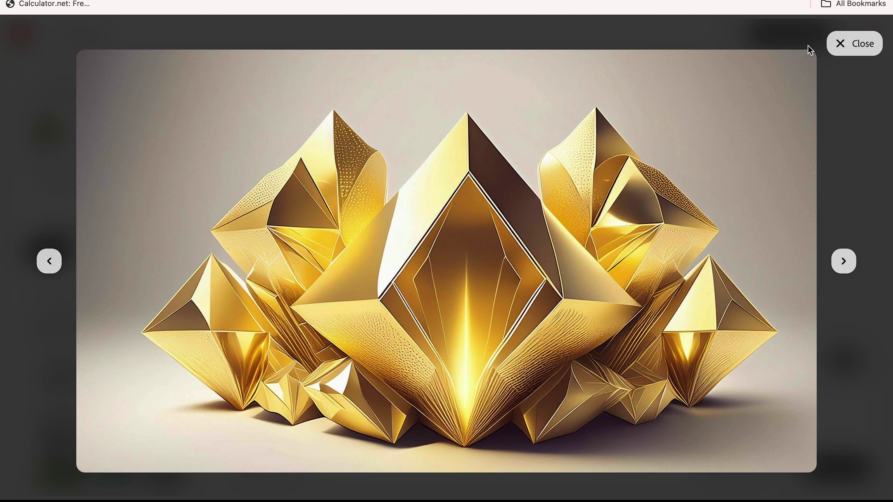
{"action": "left_click", "coordinate": [847, 43]}
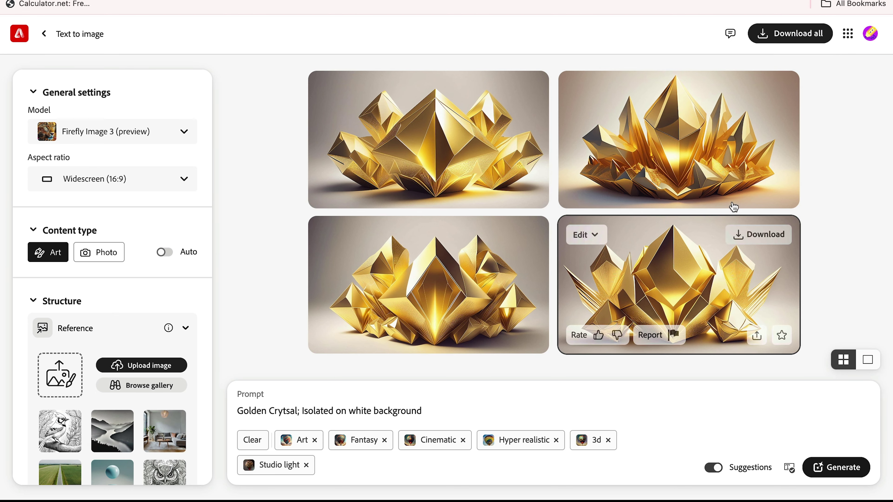
Download the spiky golden crystal image as a JPG and go back to the results.
{"action": "left_click", "coordinate": [688, 147]}
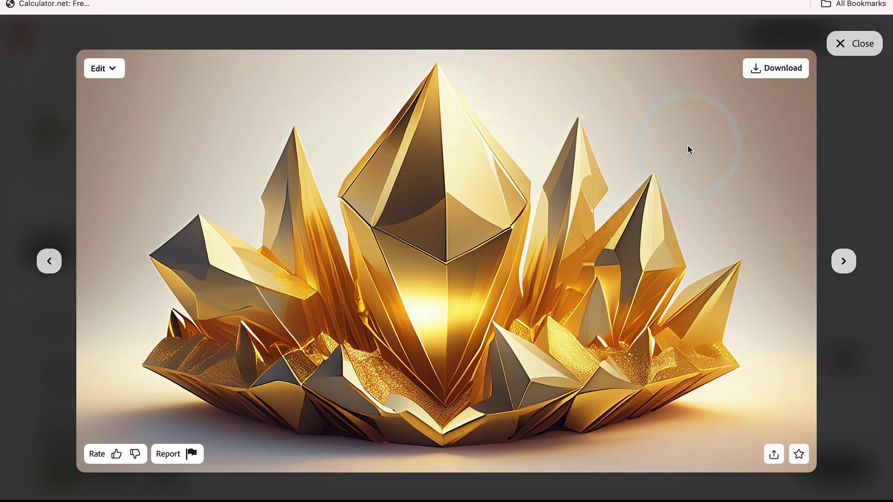
{"action": "left_click", "coordinate": [755, 68]}
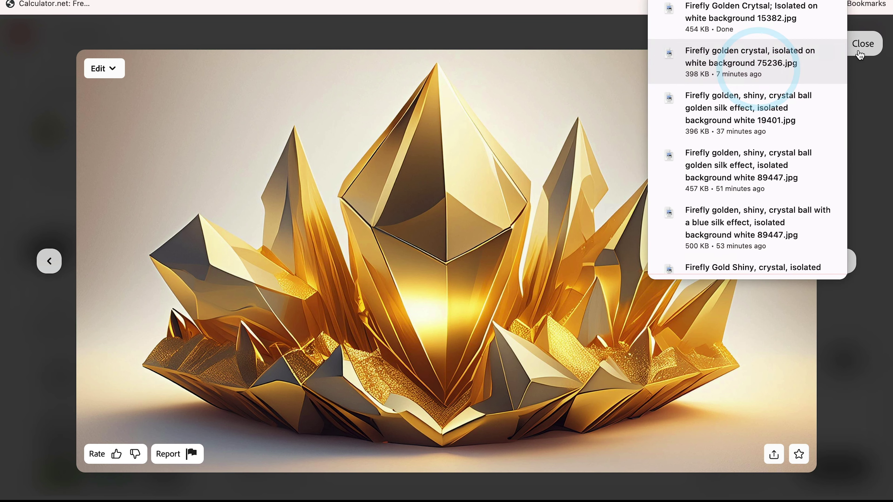
{"action": "key", "text": "Escape"}
{"action": "scroll", "coordinate": [84, 299], "scroll_direction": "left", "scroll_amount": 5}
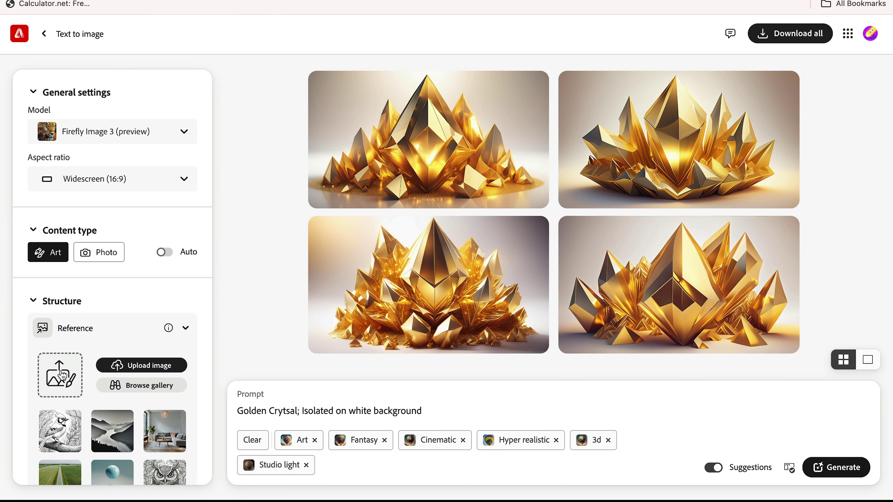
{"action": "left_click", "coordinate": [63, 377]}
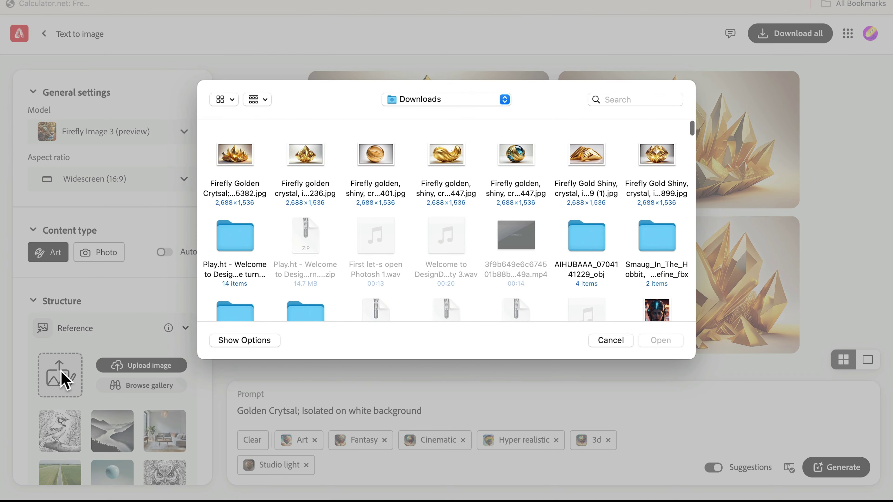
Upload the black DD image as structure reference with maximum strength.
{"action": "left_click", "coordinate": [416, 100]}
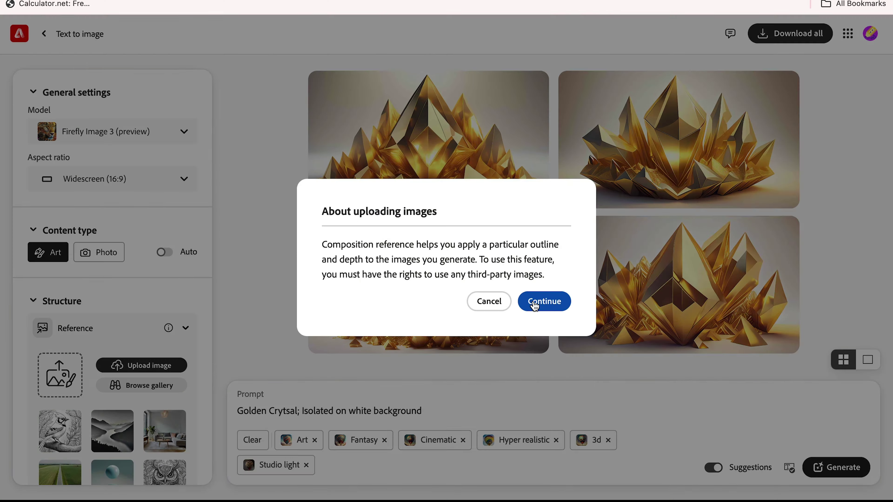
{"action": "left_click", "coordinate": [541, 301]}
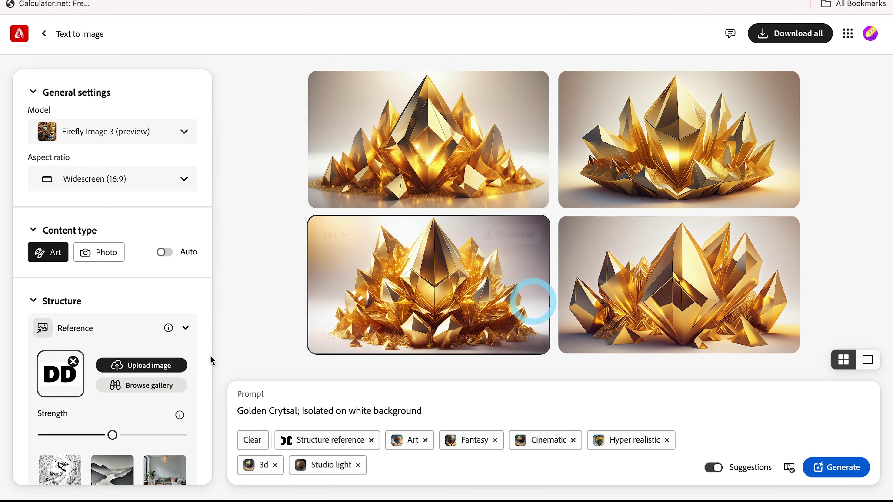
{"action": "scroll", "coordinate": [180, 364], "scroll_direction": "down", "scroll_amount": 2}
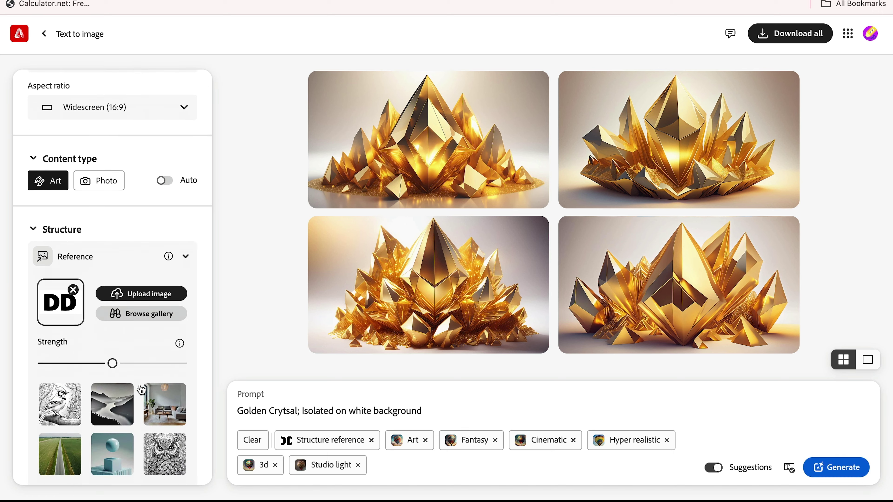
{"action": "left_click", "coordinate": [184, 361]}
Set the downloaded golden crystal JPG from Downloads as the style reference.
{"action": "scroll", "coordinate": [144, 415], "scroll_direction": "down", "scroll_amount": 10}
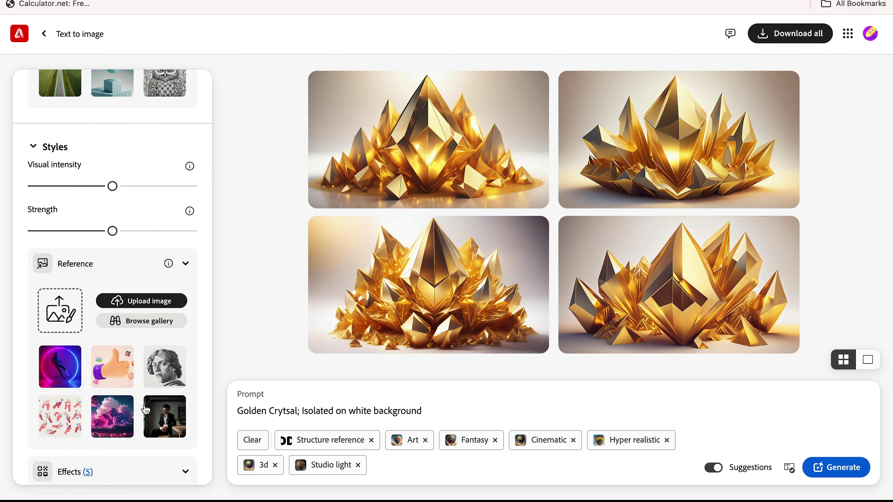
{"action": "left_click", "coordinate": [72, 305]}
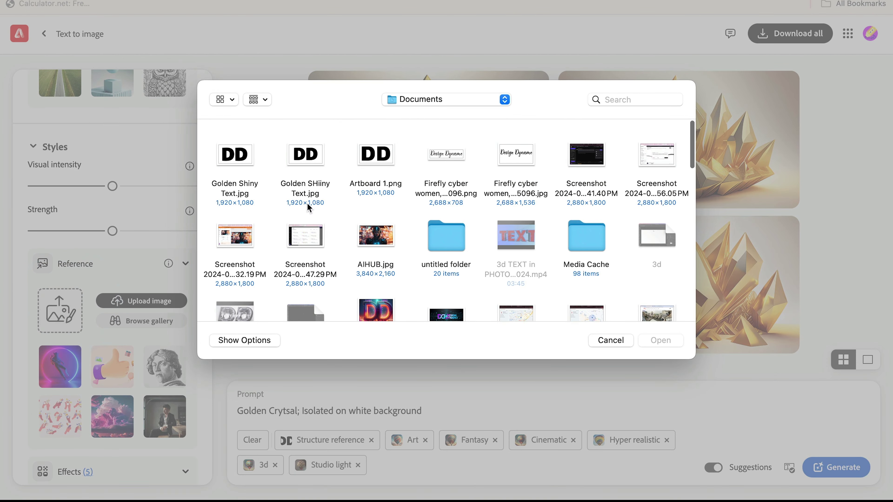
{"action": "left_click", "coordinate": [429, 102]}
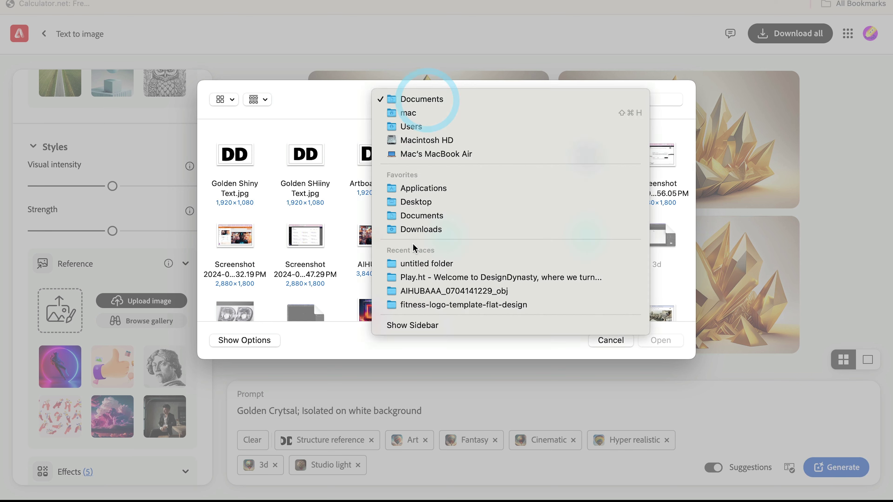
{"action": "left_click", "coordinate": [415, 229]}
{"action": "double_click", "coordinate": [236, 156]}
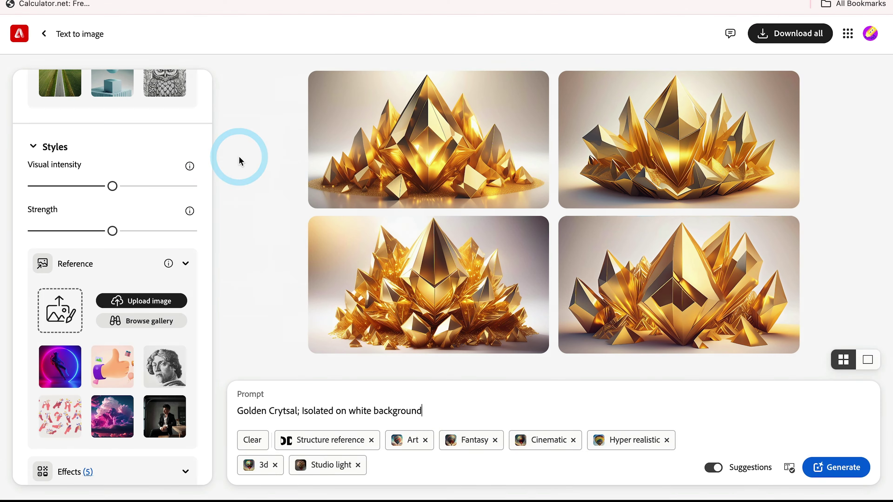
{"action": "scroll", "coordinate": [132, 331], "scroll_direction": "down", "scroll_amount": 10}
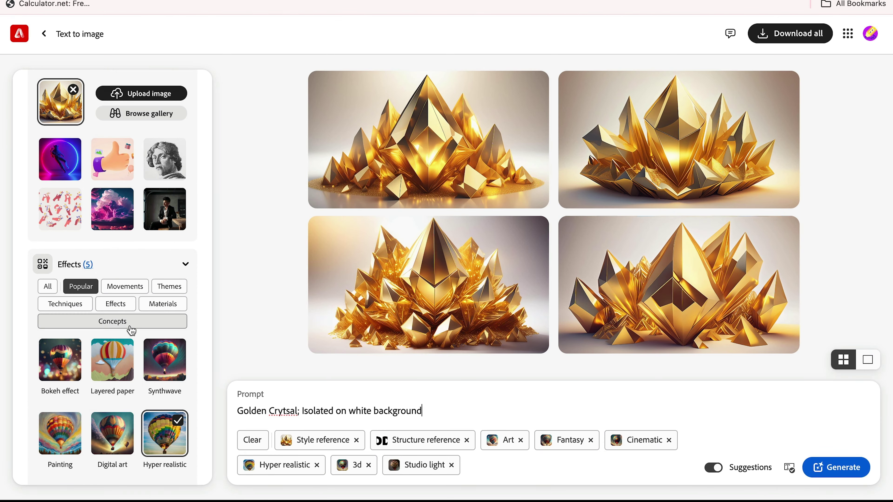
Generate the golden crystal DD images and browse them full size from the top-left one.
{"action": "left_click", "coordinate": [833, 474]}
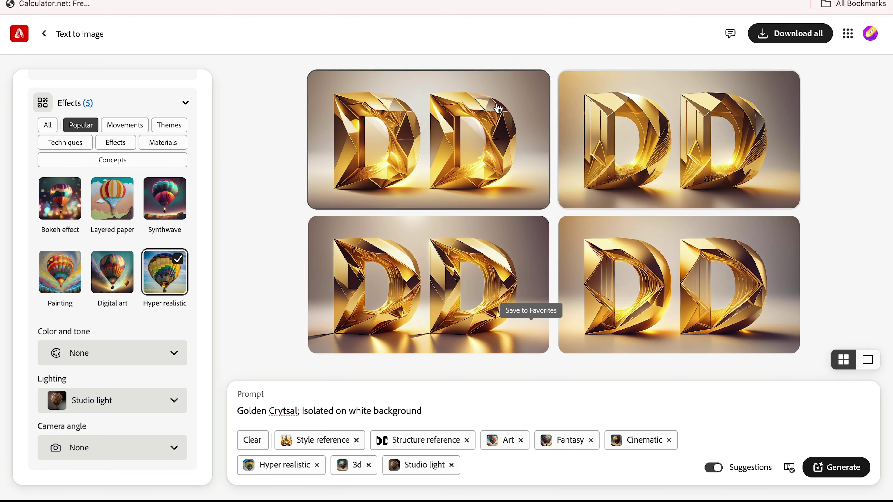
{"action": "left_click", "coordinate": [471, 112]}
{"action": "left_click", "coordinate": [844, 266]}
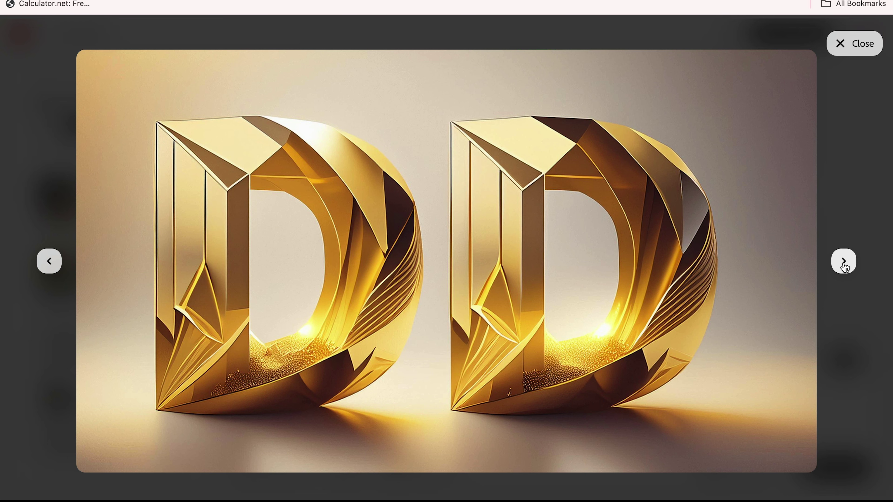
{"action": "left_click", "coordinate": [843, 262]}
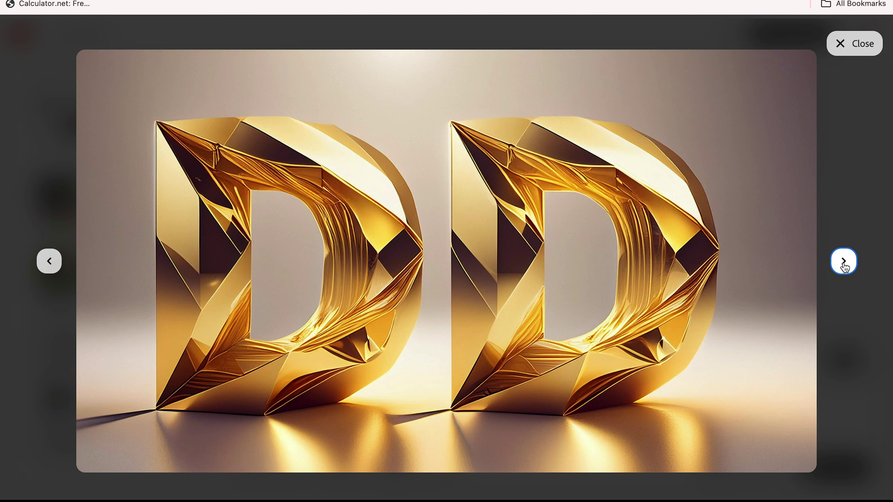
{"action": "left_click", "coordinate": [843, 262]}
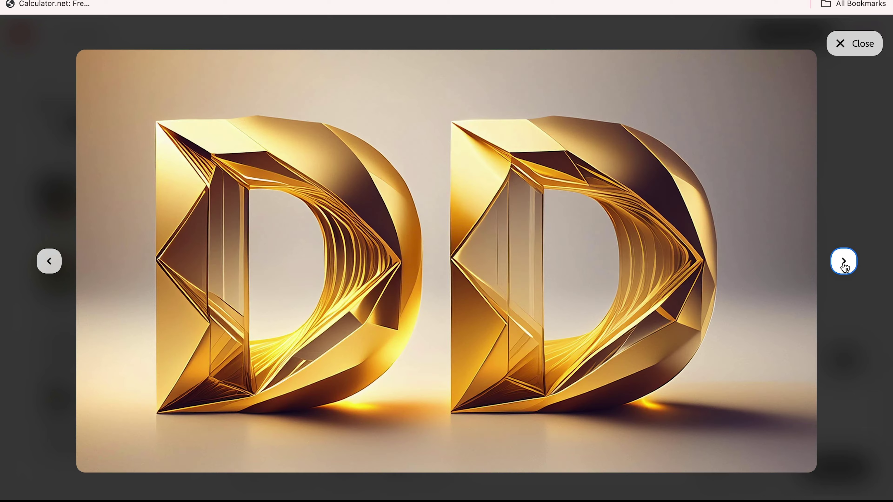
{"action": "left_click", "coordinate": [846, 49]}
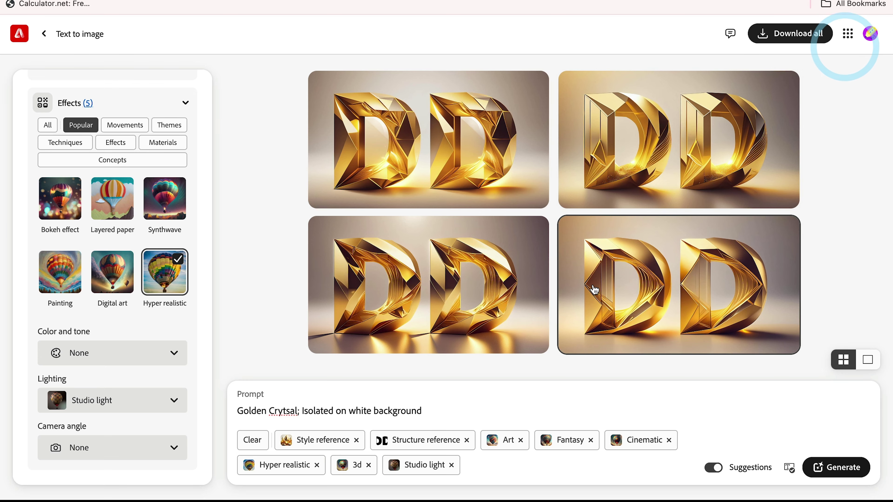
Inspect the bottom-right and other DD results full size, then return to the grid.
{"action": "left_click", "coordinate": [631, 292]}
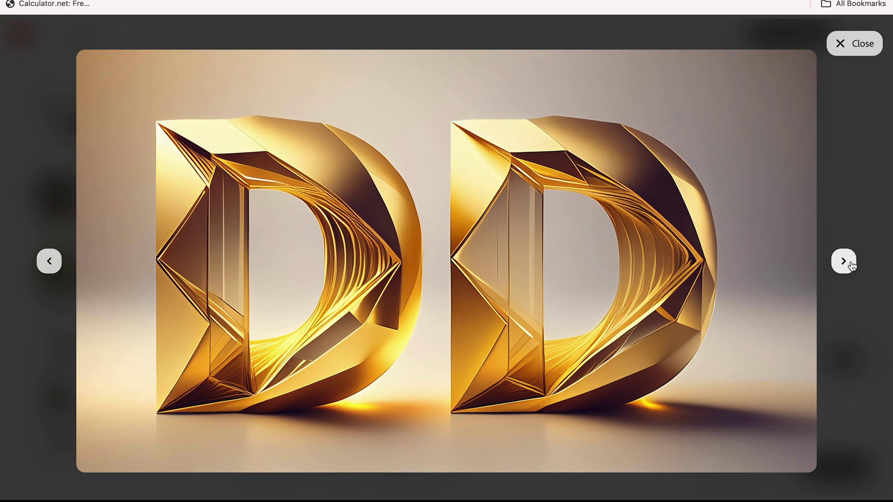
{"action": "left_click", "coordinate": [843, 267]}
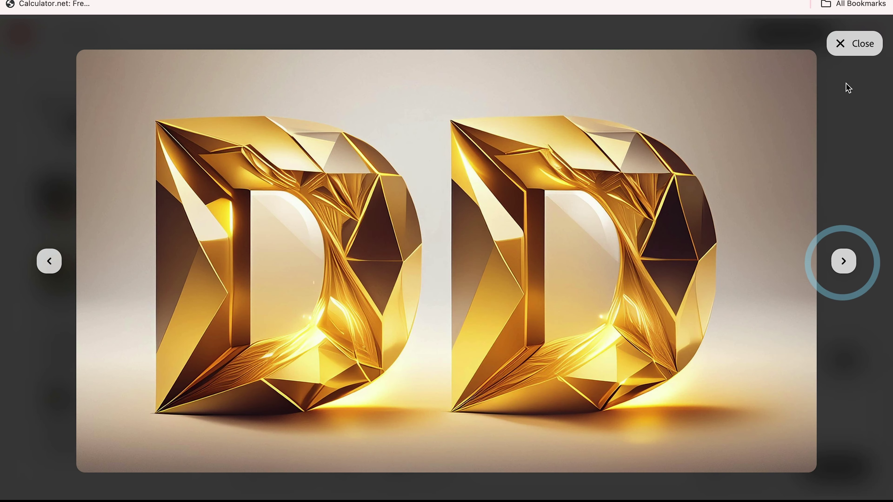
{"action": "left_click", "coordinate": [847, 47]}
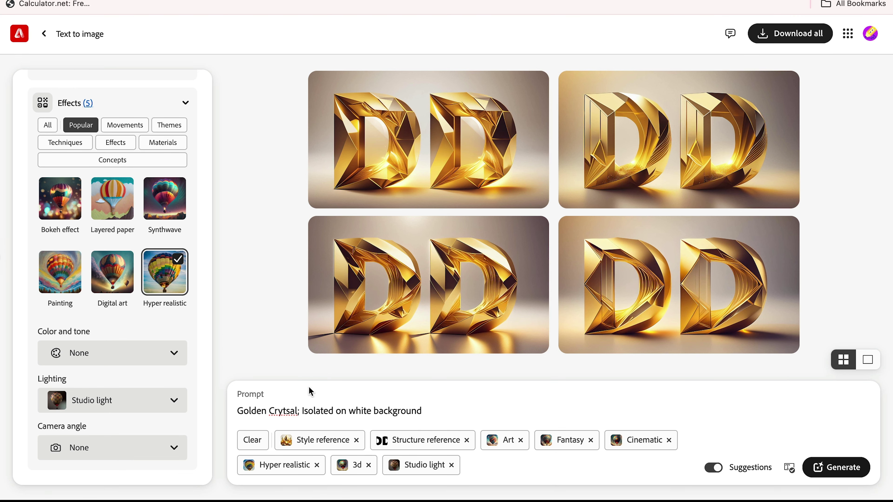
{"action": "left_click", "coordinate": [597, 274]}
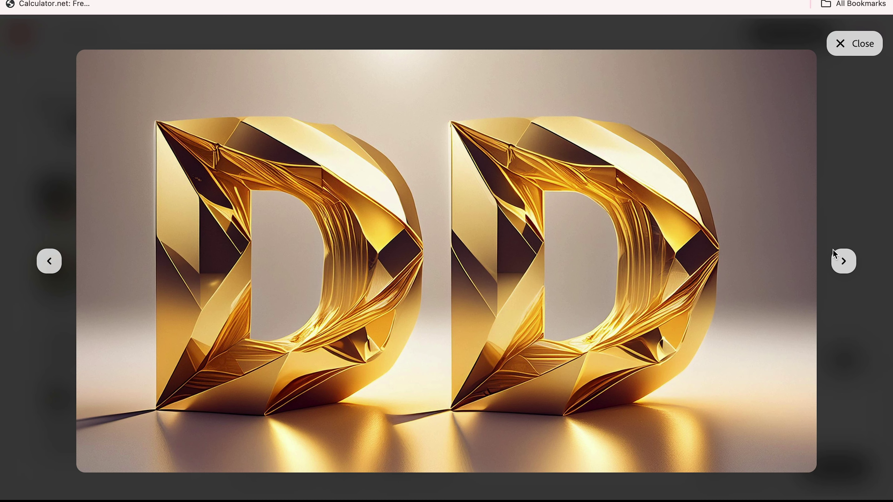
{"action": "left_click", "coordinate": [844, 261]}
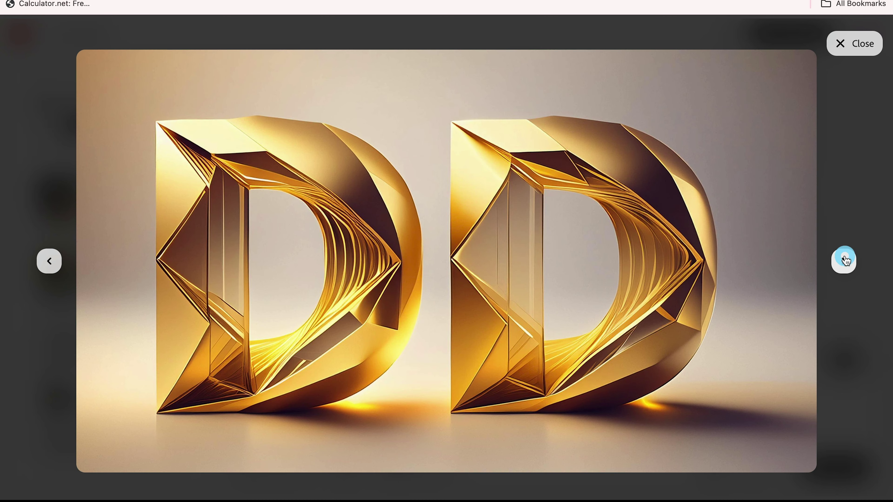
{"action": "left_click", "coordinate": [840, 44]}
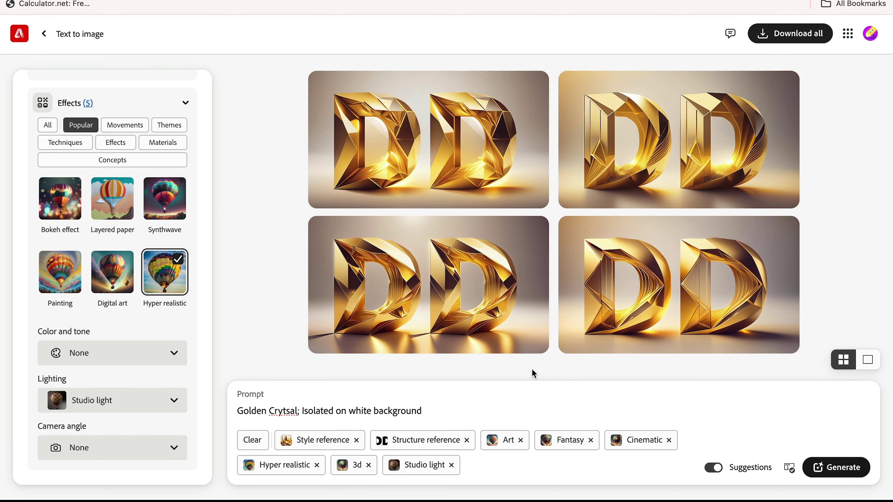